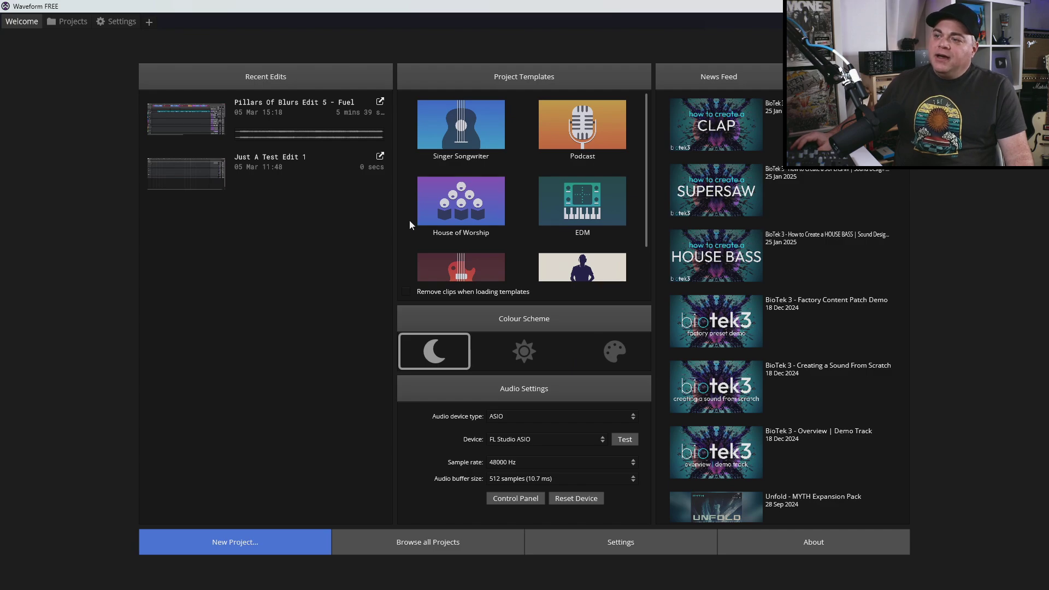
Step: Open Settings to the Audio Devices page showing ASIO, FL Studio ASIO, 48000 Hz and 512 samples
{"action": "left_click", "coordinate": [592, 542]}
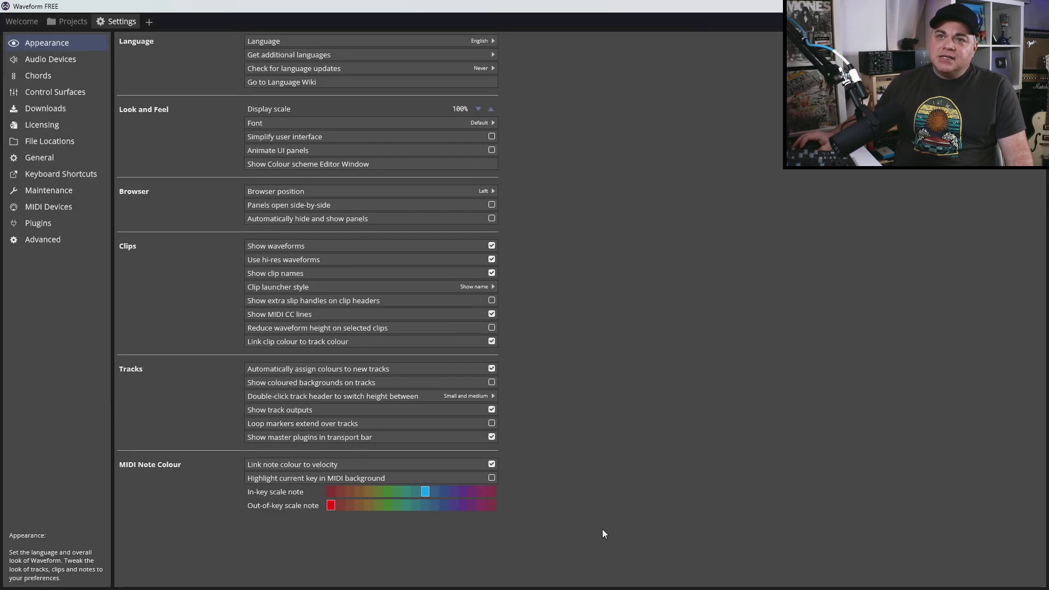
{"action": "left_click", "coordinate": [41, 60]}
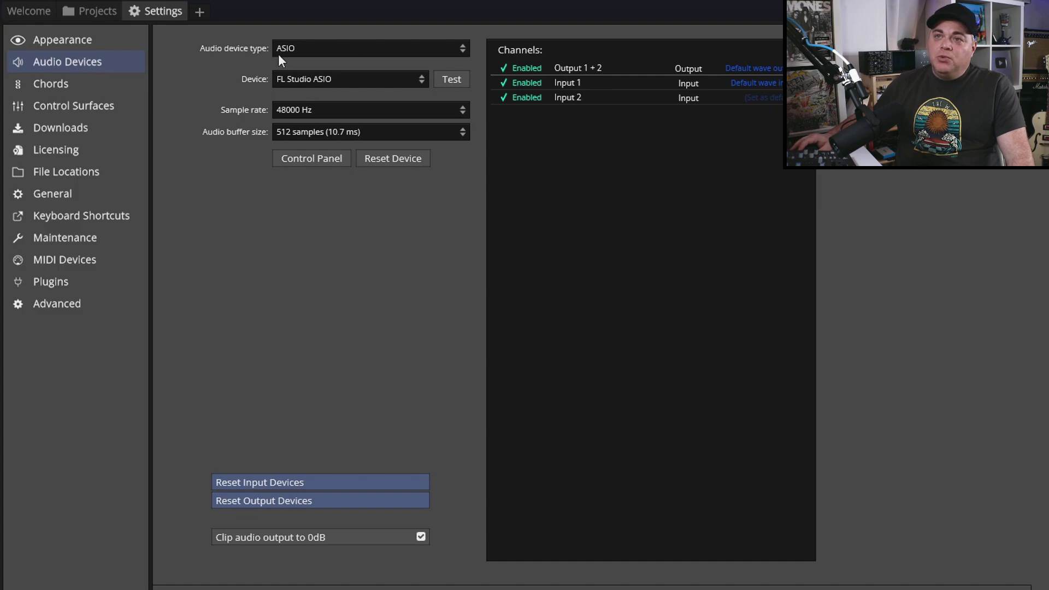
Step: Keep ASIO as the device type and review the installed ASIO devices without changing them
{"action": "left_click", "coordinate": [335, 49]}
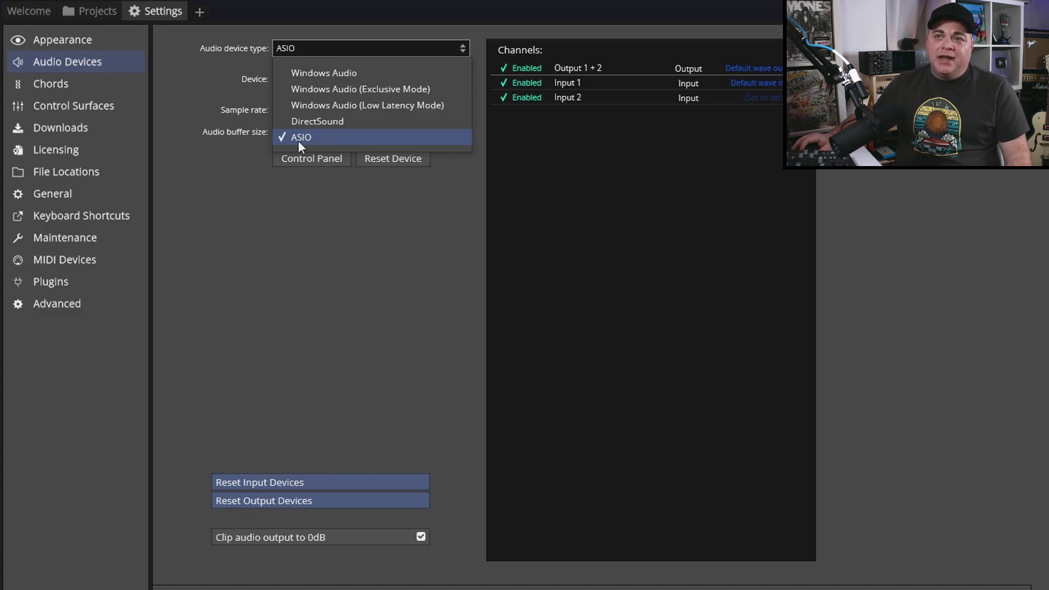
{"action": "left_click", "coordinate": [314, 225]}
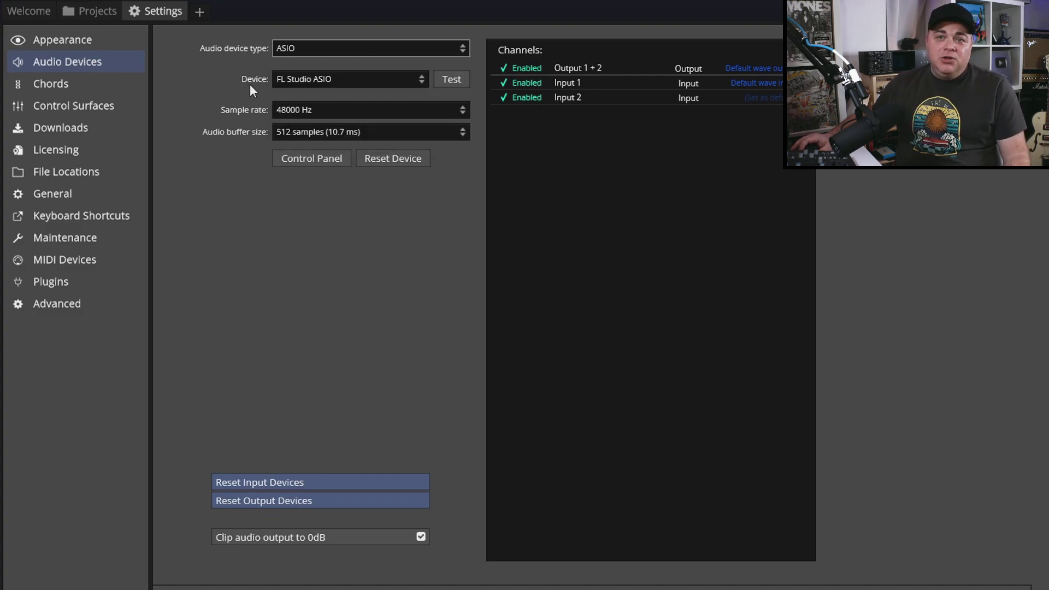
{"action": "left_click", "coordinate": [322, 79]}
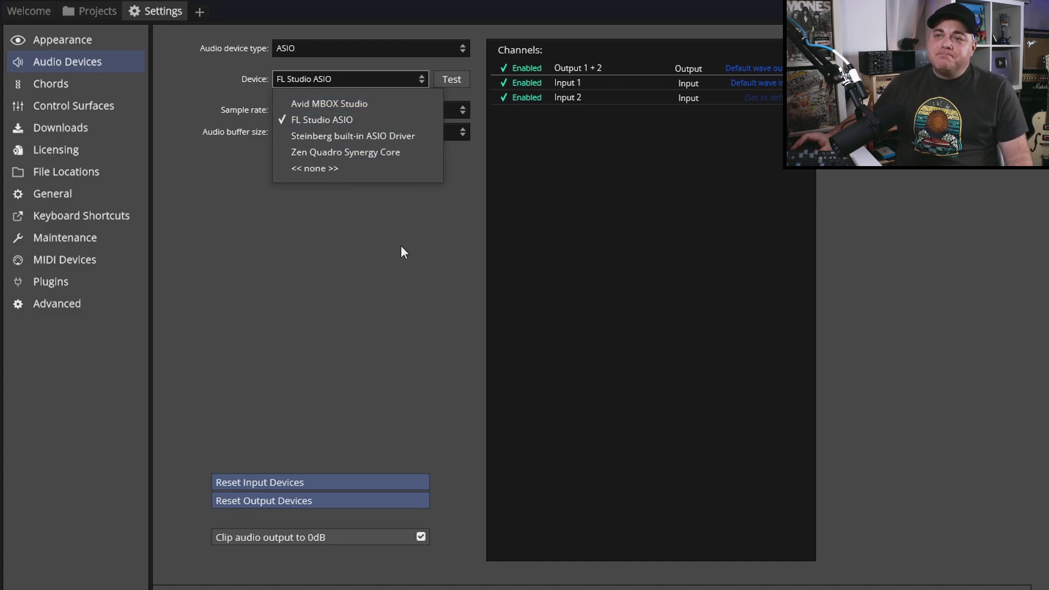
{"action": "left_click", "coordinate": [382, 248]}
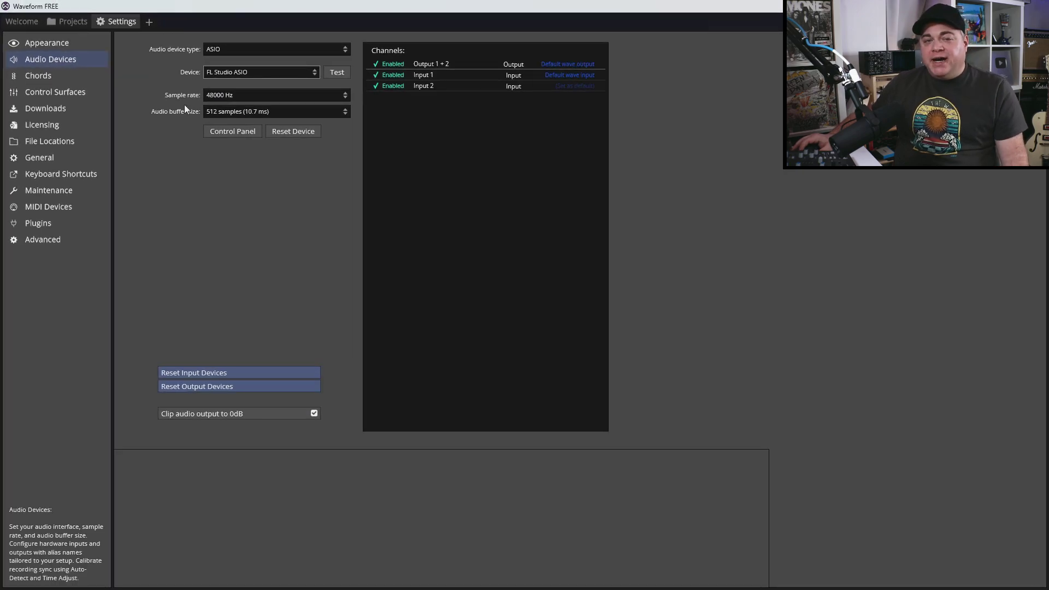
{"action": "left_click", "coordinate": [285, 111]}
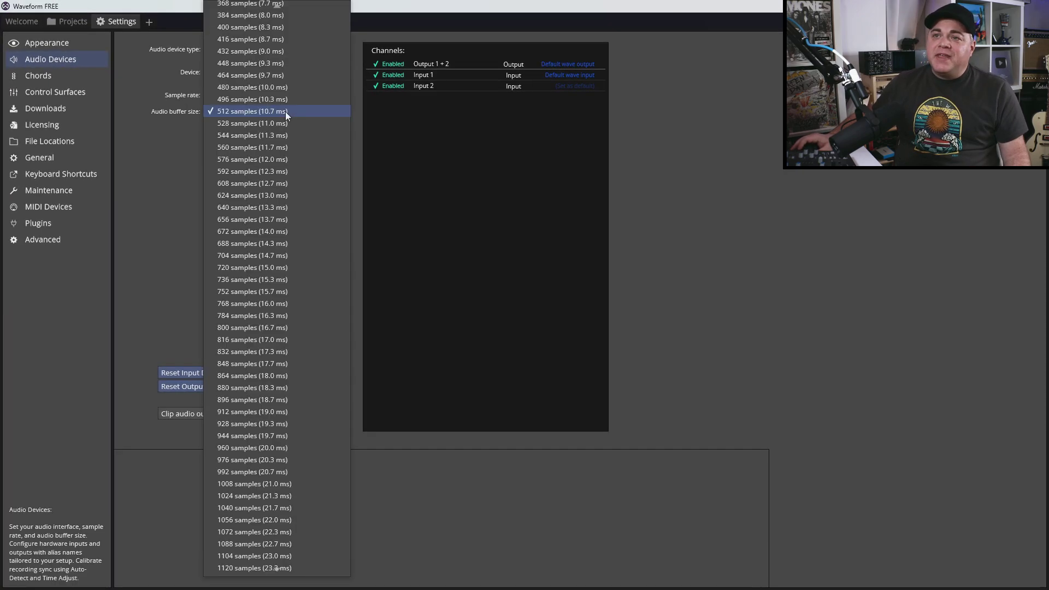
{"action": "scroll", "coordinate": [272, 113], "scroll_direction": "up", "scroll_amount": 3}
{"action": "left_click", "coordinate": [178, 146]}
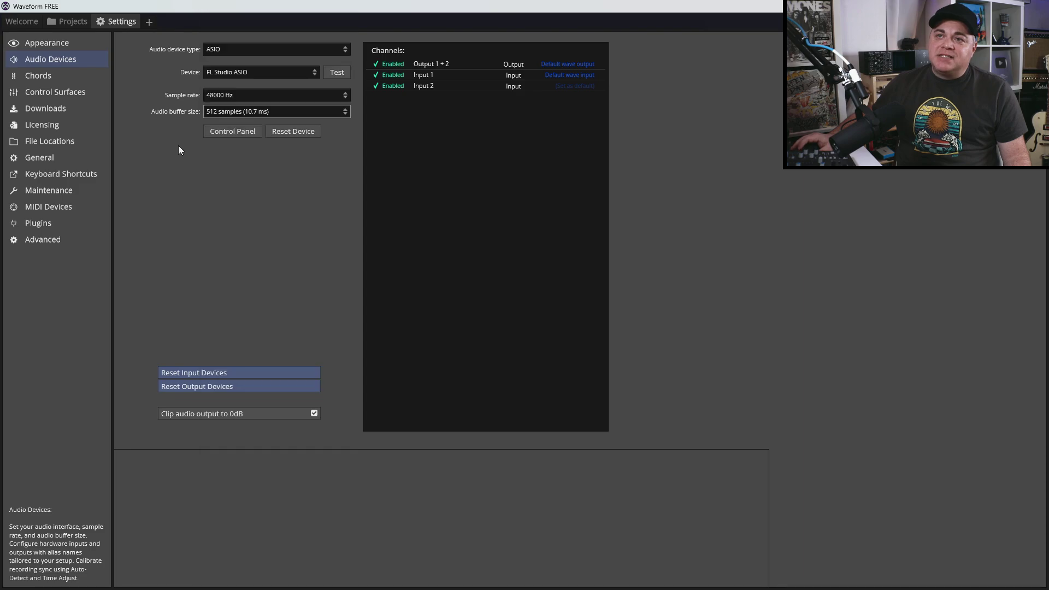
Step: Select Avid MBOX Studio as the ASIO device with a 16-sample (0.3 ms) buffer
{"action": "left_click", "coordinate": [264, 72]}
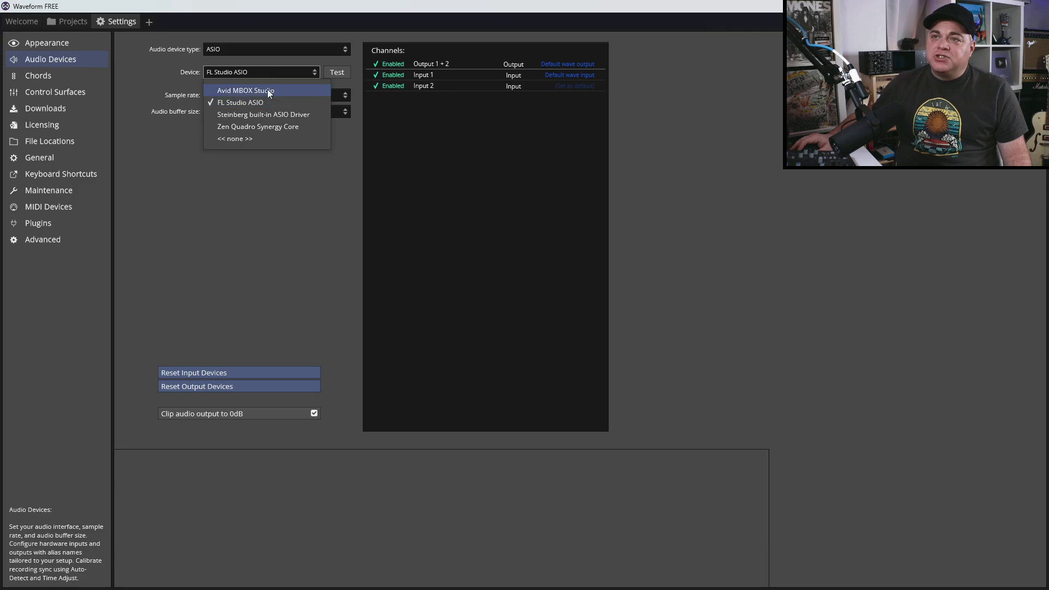
{"action": "left_click", "coordinate": [267, 90]}
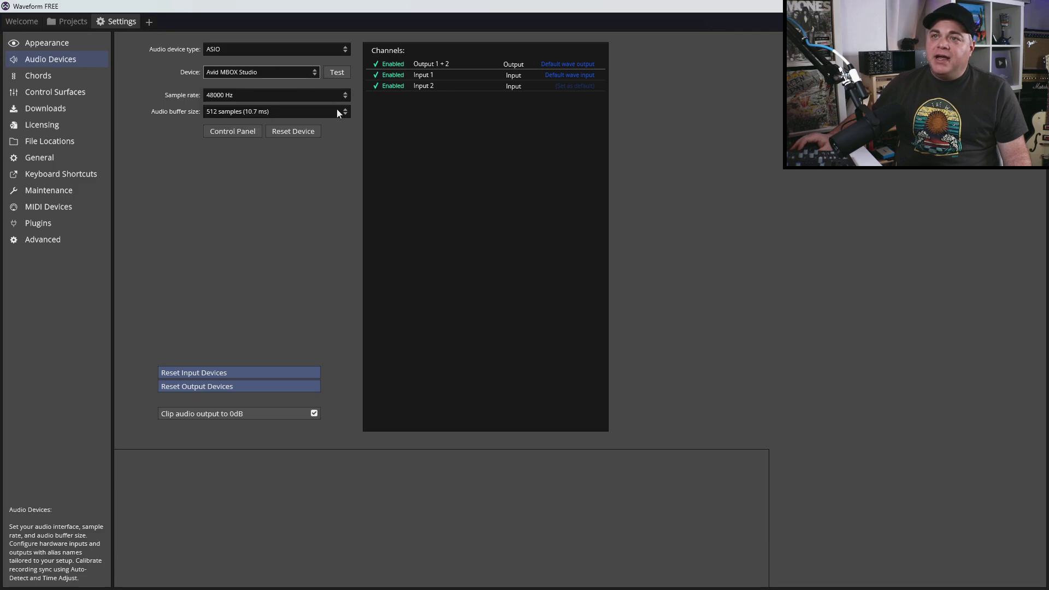
{"action": "left_click", "coordinate": [229, 112]}
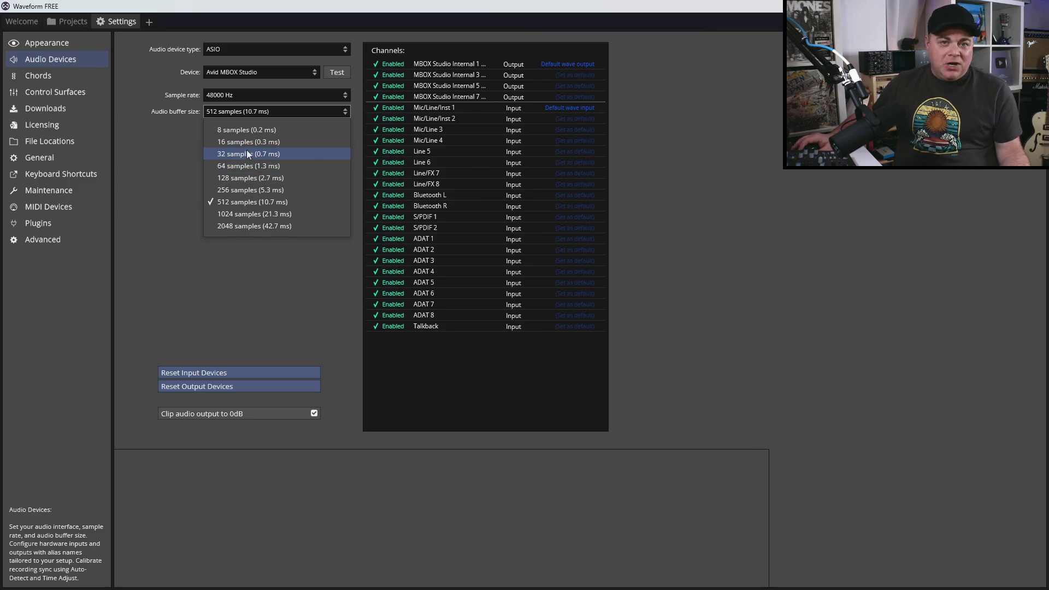
{"action": "left_click", "coordinate": [248, 142]}
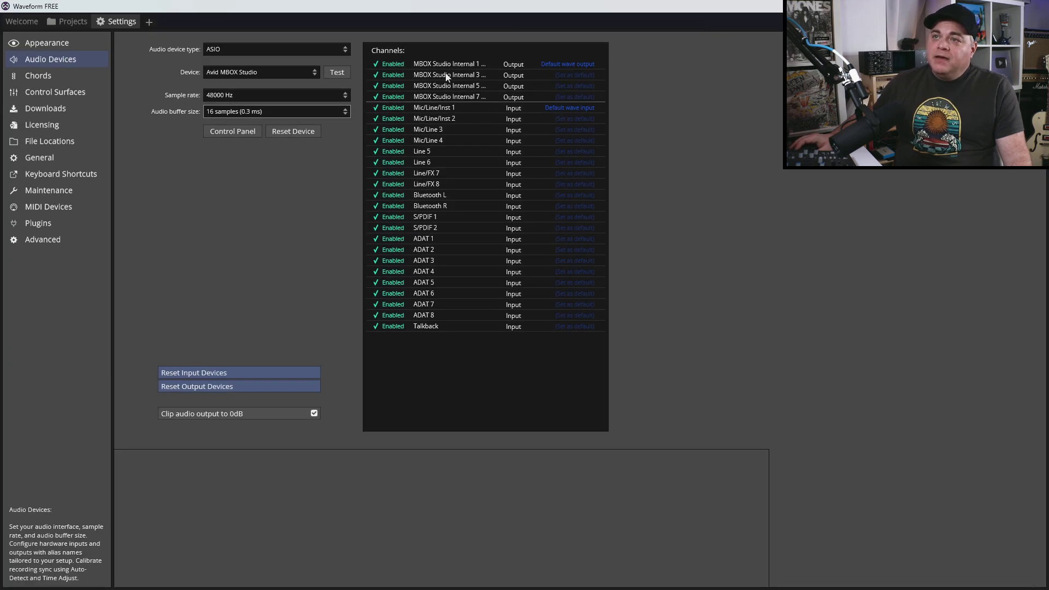
Step: Untick Treat as Stereo Channel Pair on the MBOX Studio Internal 3 + 4 output
{"action": "left_click", "coordinate": [456, 75]}
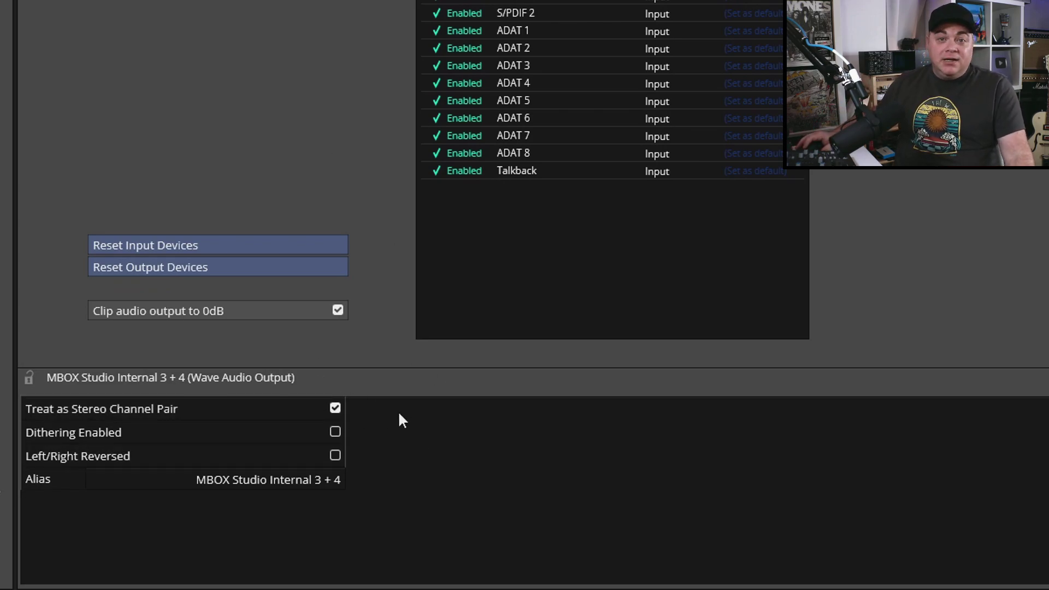
{"action": "left_click", "coordinate": [335, 408]}
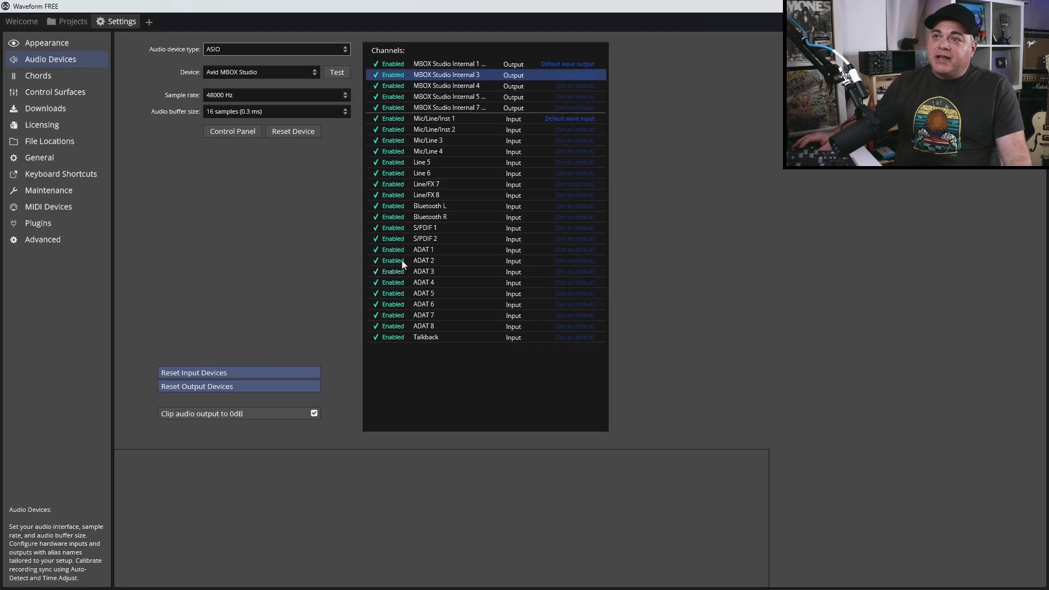
Step: Tick Treat as Stereo Channel Pair on Internal 3 so outputs 3 and 4 form one stereo pair
{"action": "left_click", "coordinate": [472, 76]}
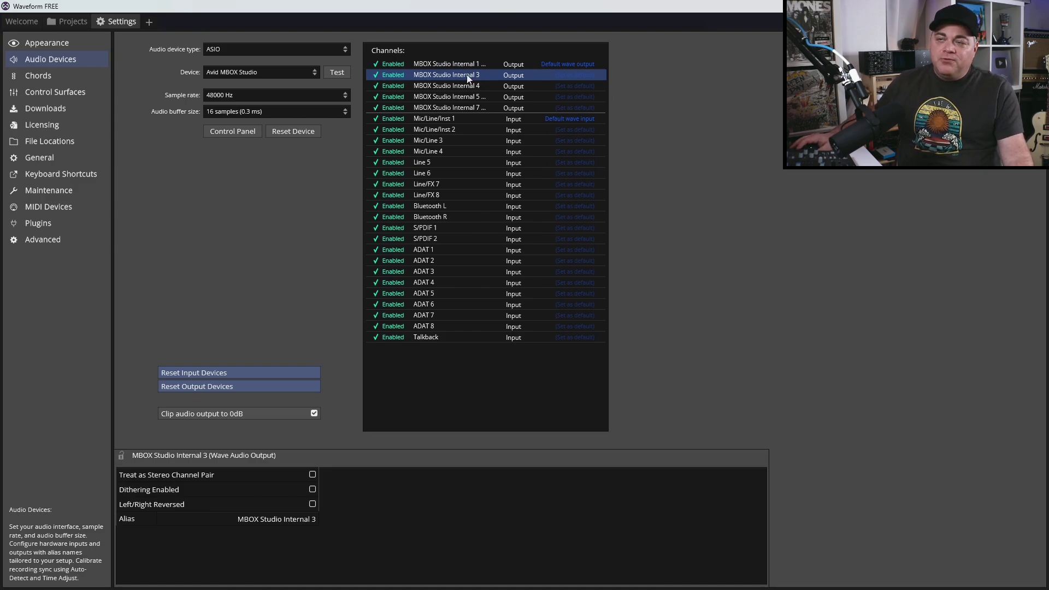
{"action": "left_click", "coordinate": [312, 474]}
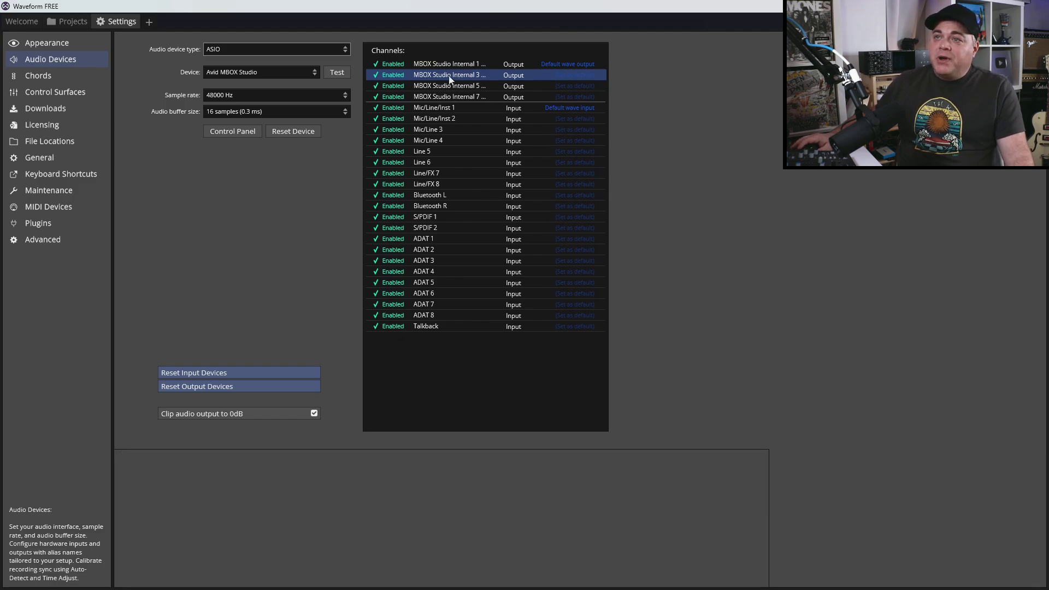
Step: Pair the Mic/Line/Inst 1 and 2 inputs as one stereo input
{"action": "left_click", "coordinate": [448, 77]}
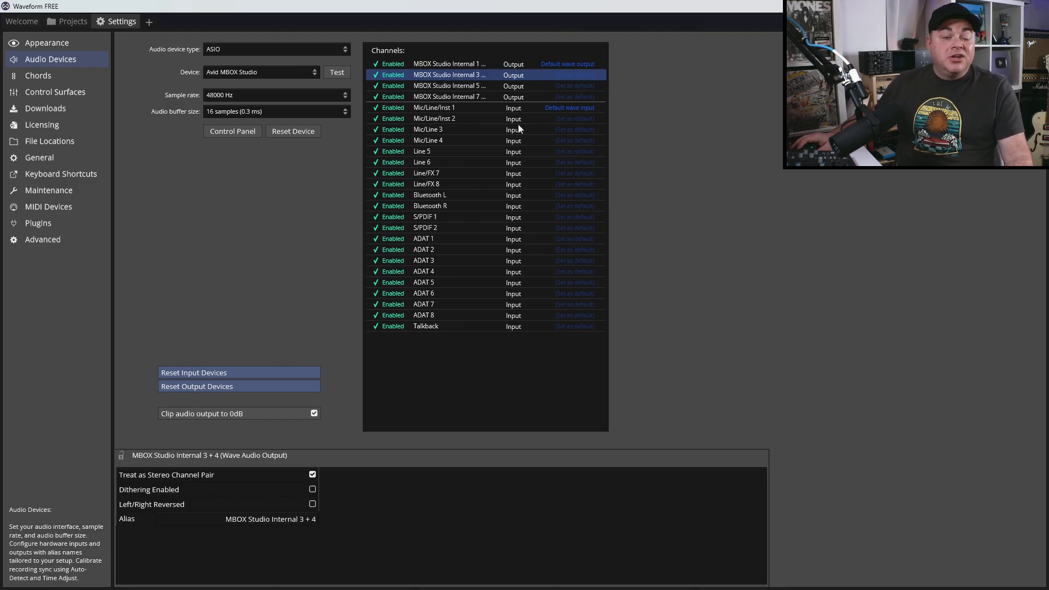
{"action": "left_click", "coordinate": [444, 109]}
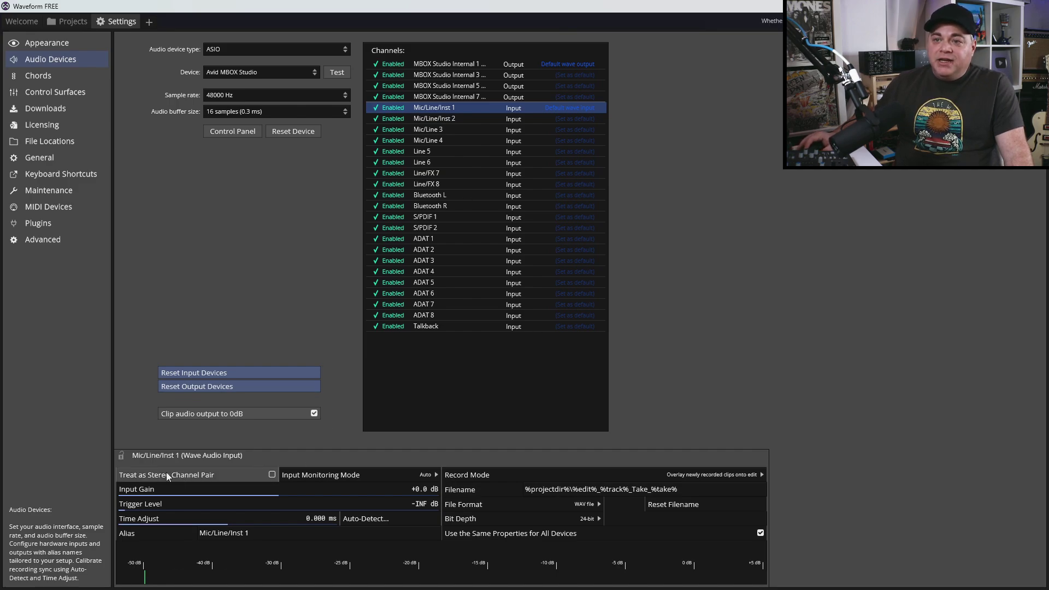
{"action": "left_click", "coordinate": [272, 475]}
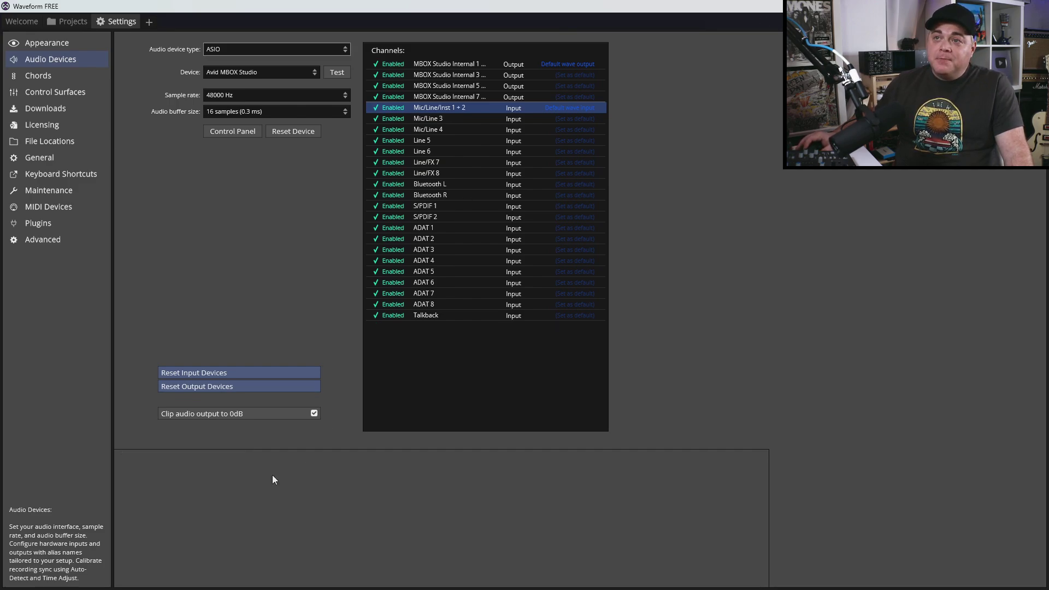
Step: Split Mic/Line/Inst 1 + 2 back into mono inputs and view the Mic/Line 3 properties
{"action": "left_click", "coordinate": [439, 108]}
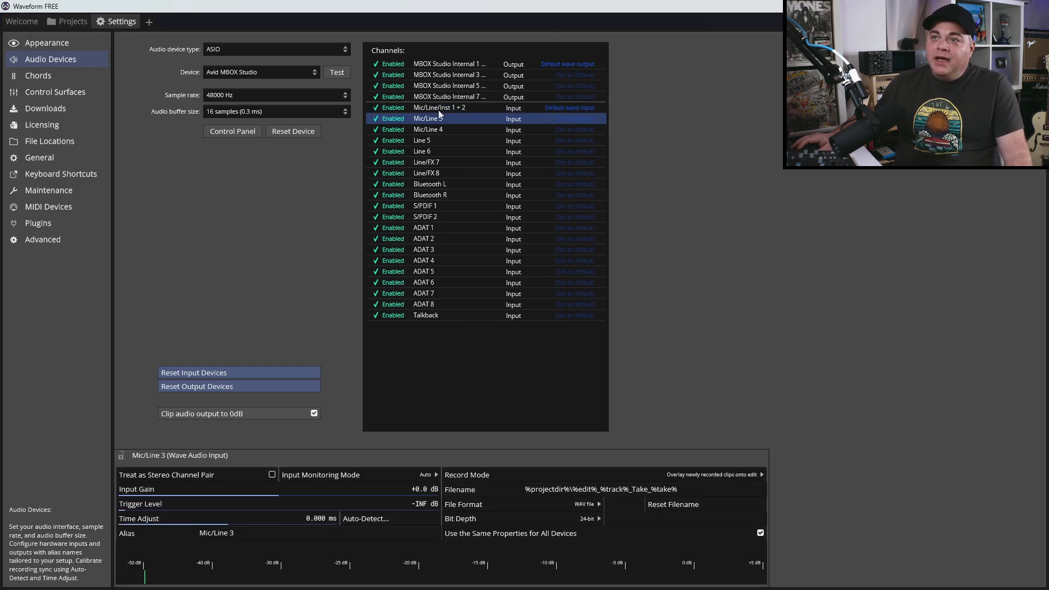
{"action": "left_click", "coordinate": [275, 471]}
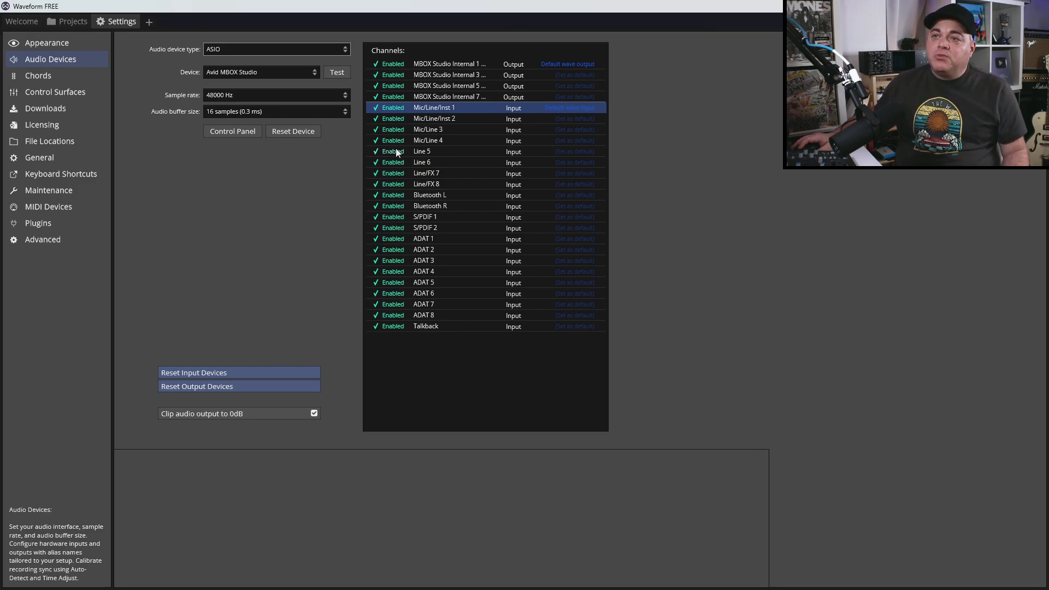
{"action": "left_click", "coordinate": [435, 131]}
Step: Check Mic/Line/Inst 1 recording options, keeping 24-bit depth and WAV file format
{"action": "left_click", "coordinate": [437, 109]}
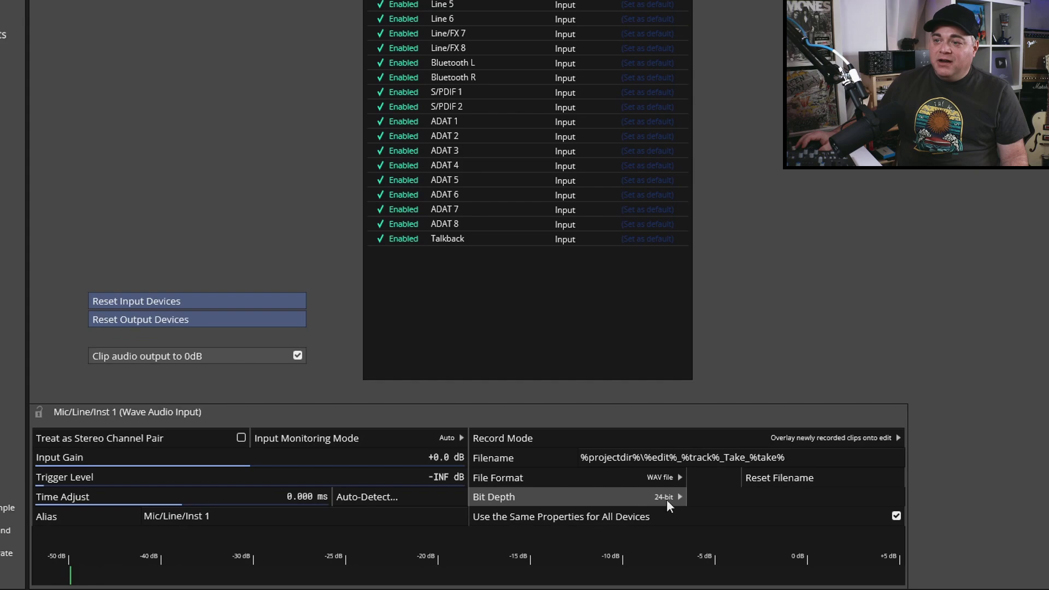
{"action": "left_click", "coordinate": [667, 499]}
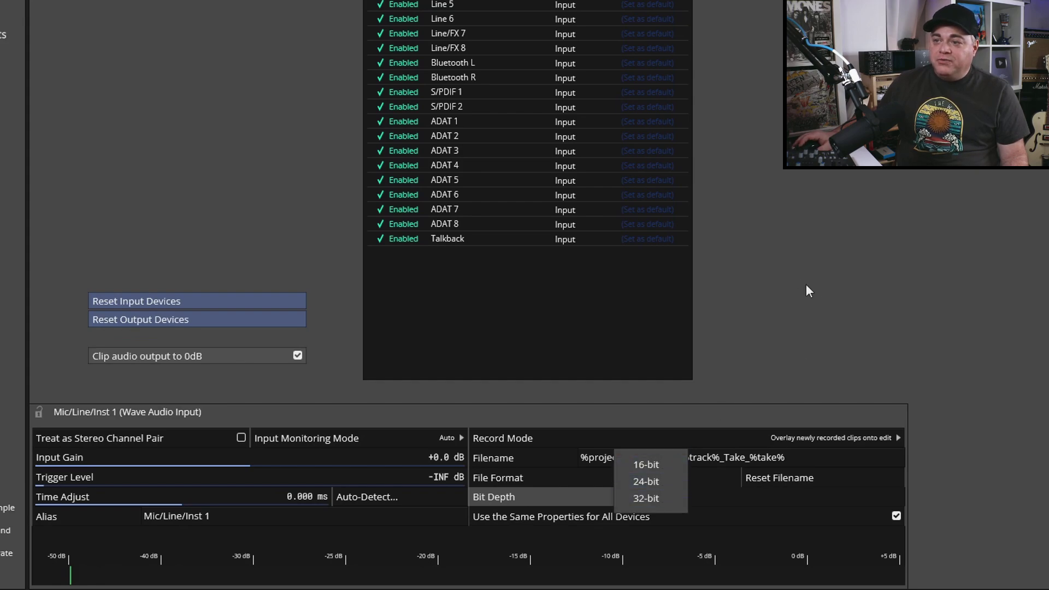
{"action": "left_click", "coordinate": [834, 324]}
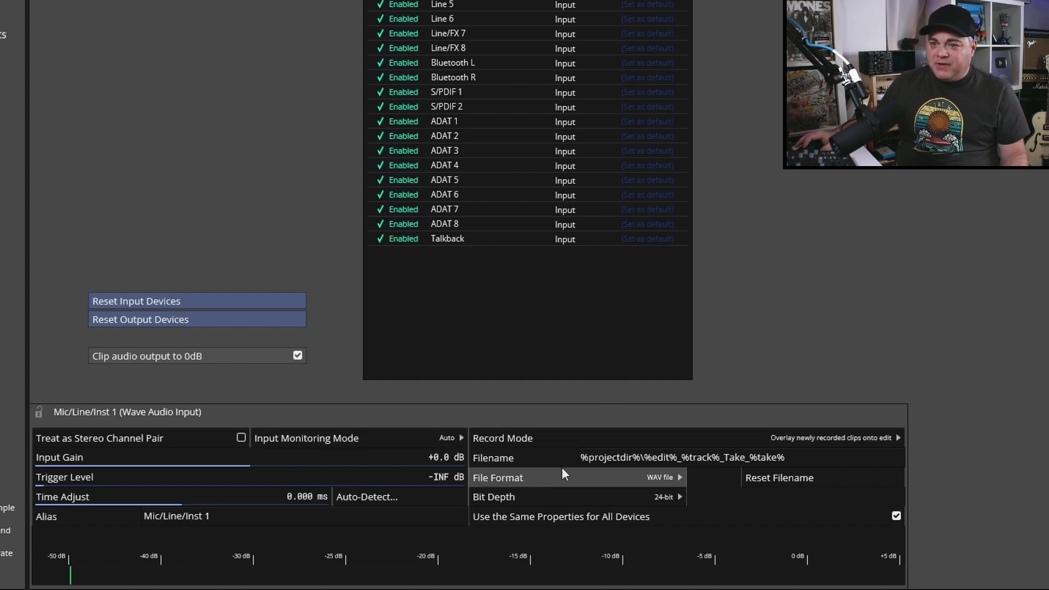
{"action": "left_click", "coordinate": [677, 477]}
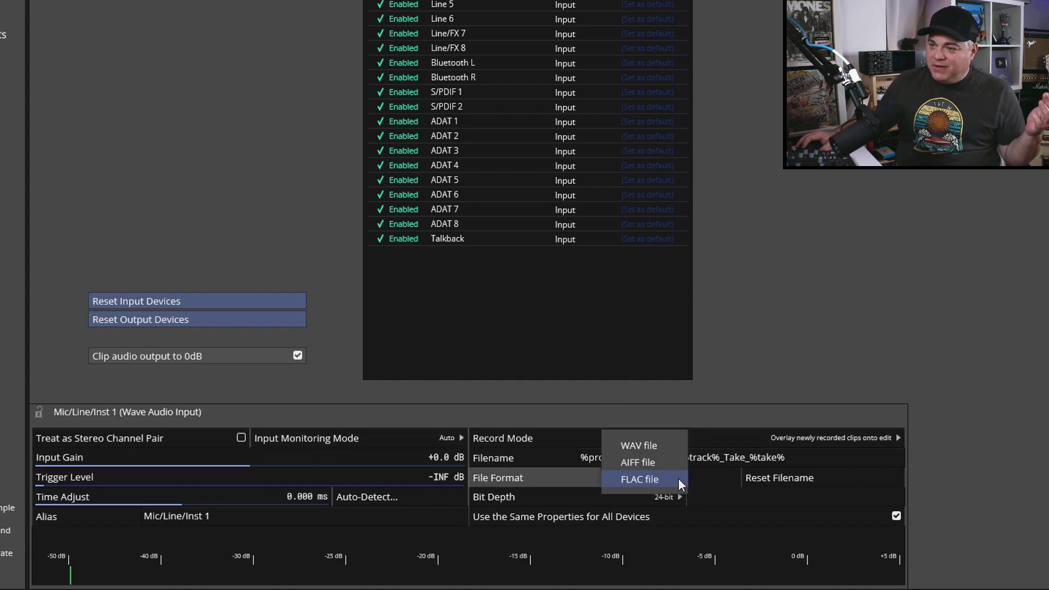
{"action": "left_click", "coordinate": [668, 443]}
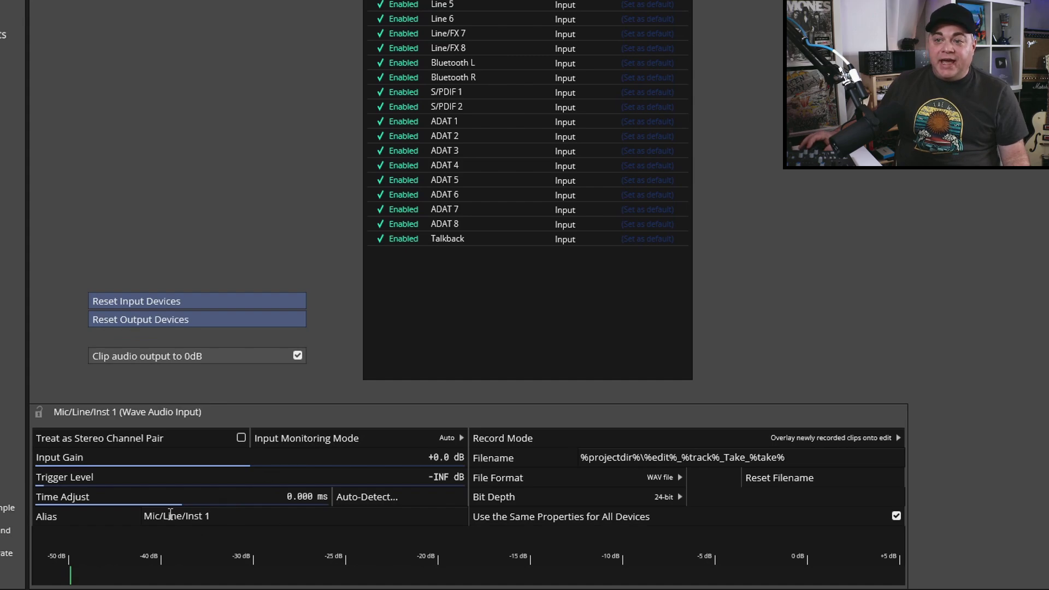
{"action": "left_click", "coordinate": [199, 516]}
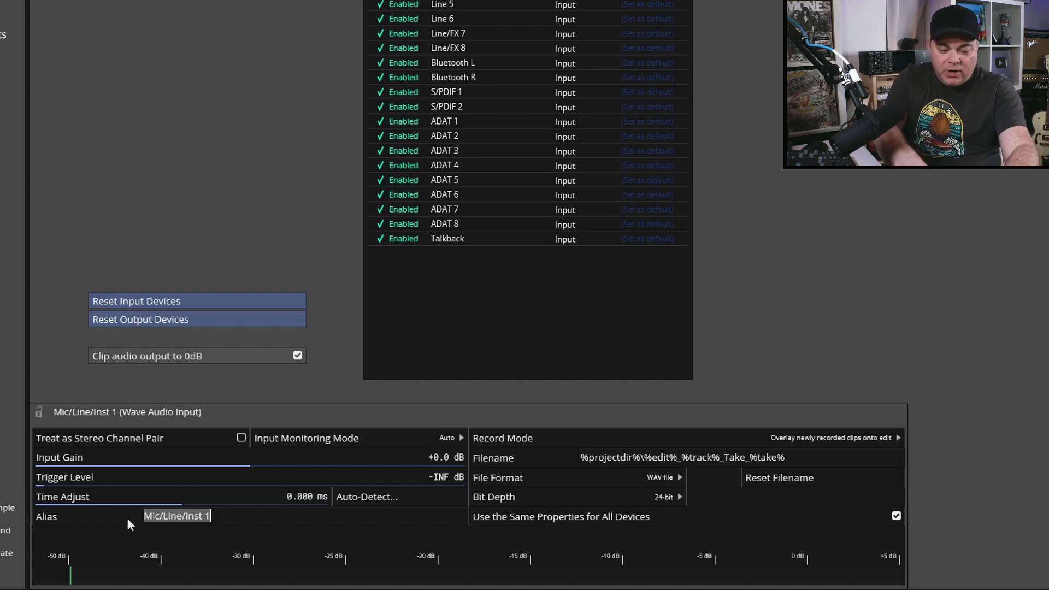
Step: Type 'Shure SM7b' as the alias for the Mic/Line/Inst 1 input
{"action": "type", "text": "Shu"}
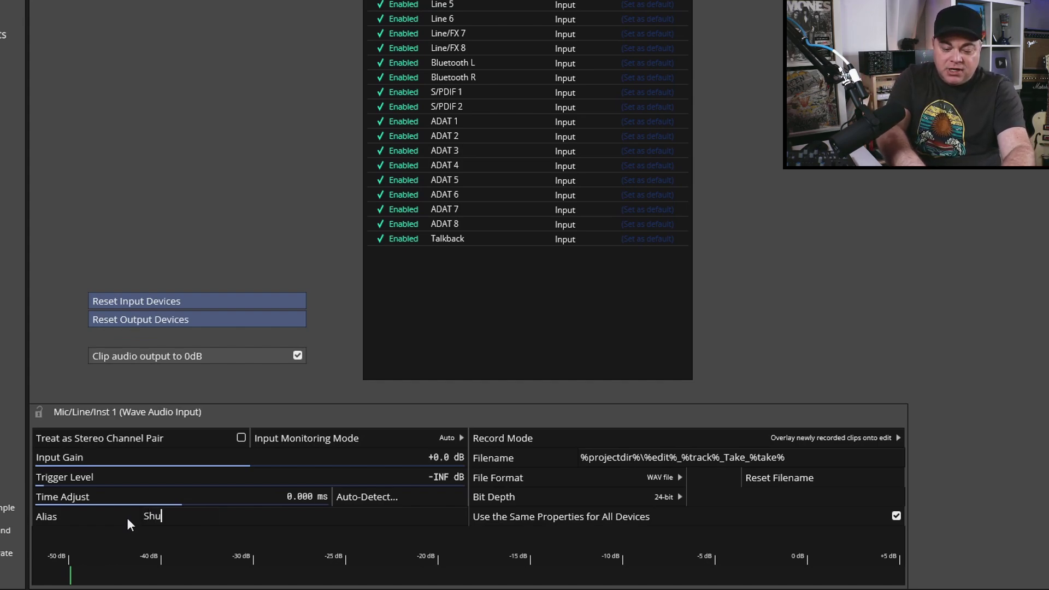
{"action": "type", "text": "re SM"}
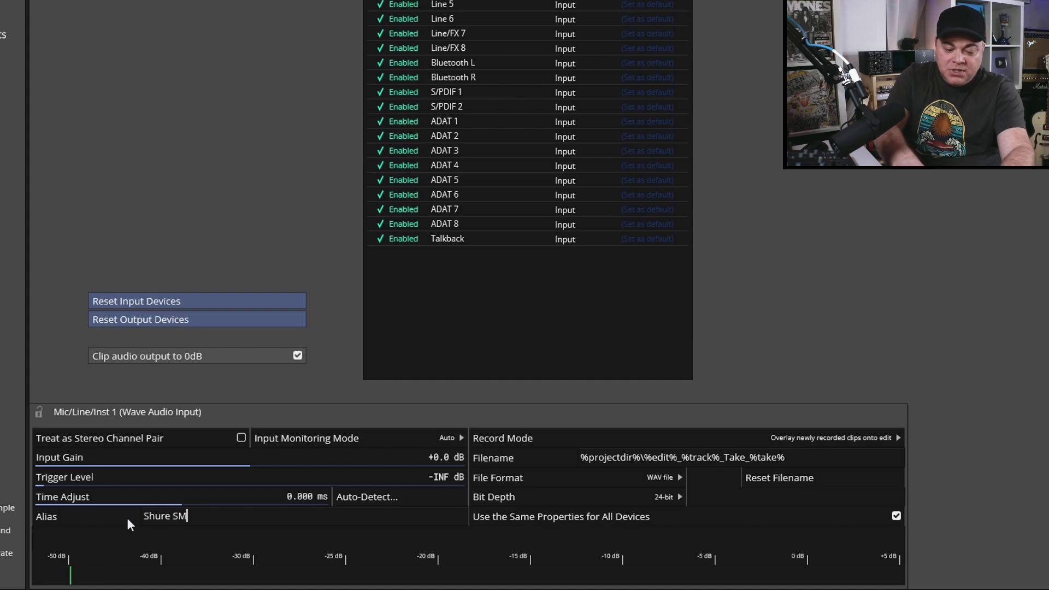
{"action": "type", "text": "7b"}
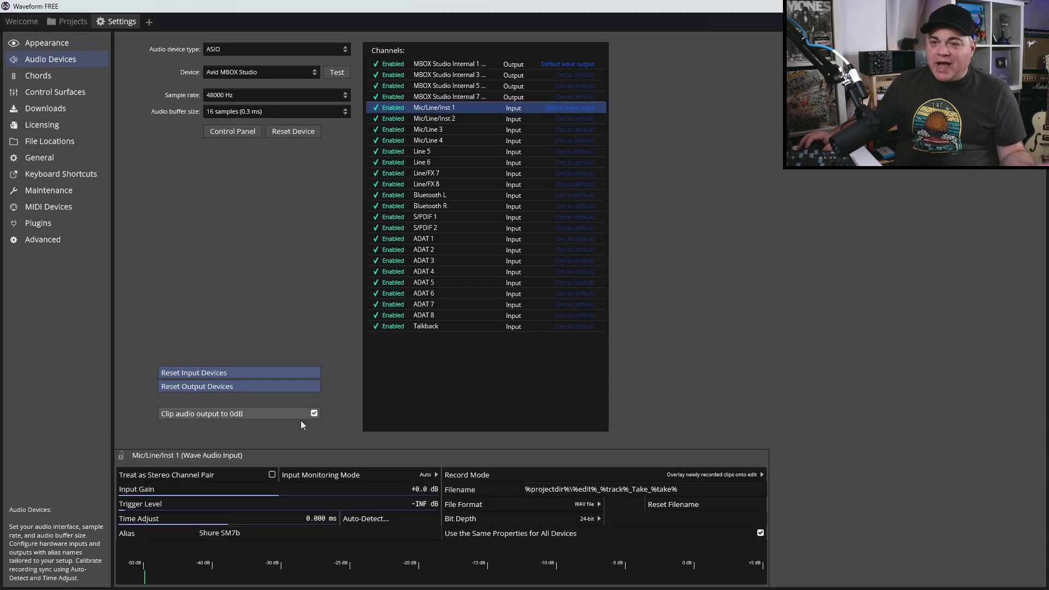
Step: Clear the Shure SM7b alias so input 1 reverts to Mic/Line/Inst 1
{"action": "left_click", "coordinate": [266, 531]}
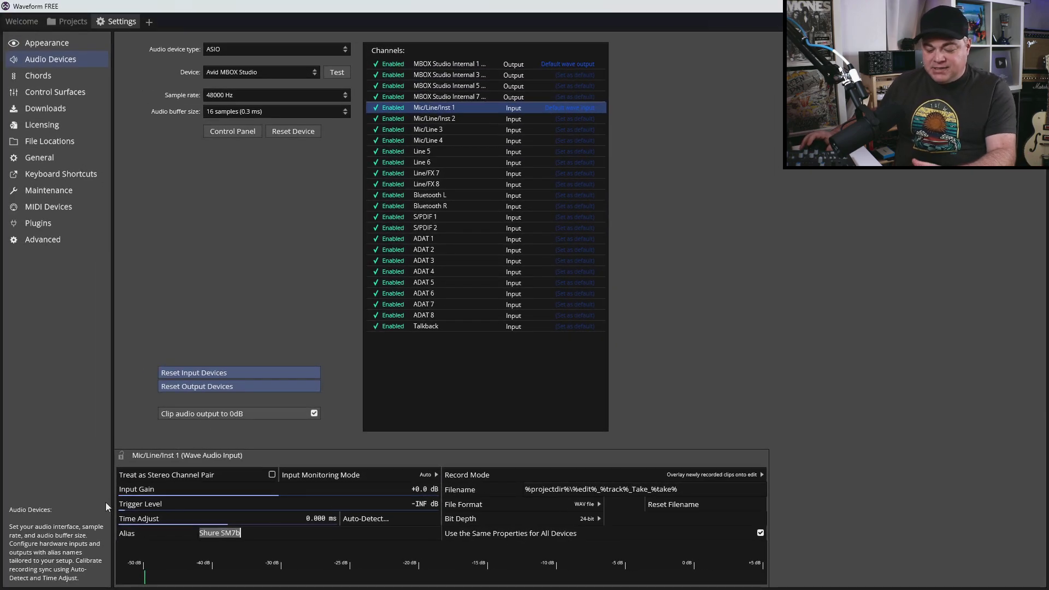
{"action": "key", "text": "BackSpace"}
{"action": "key", "text": "Return"}
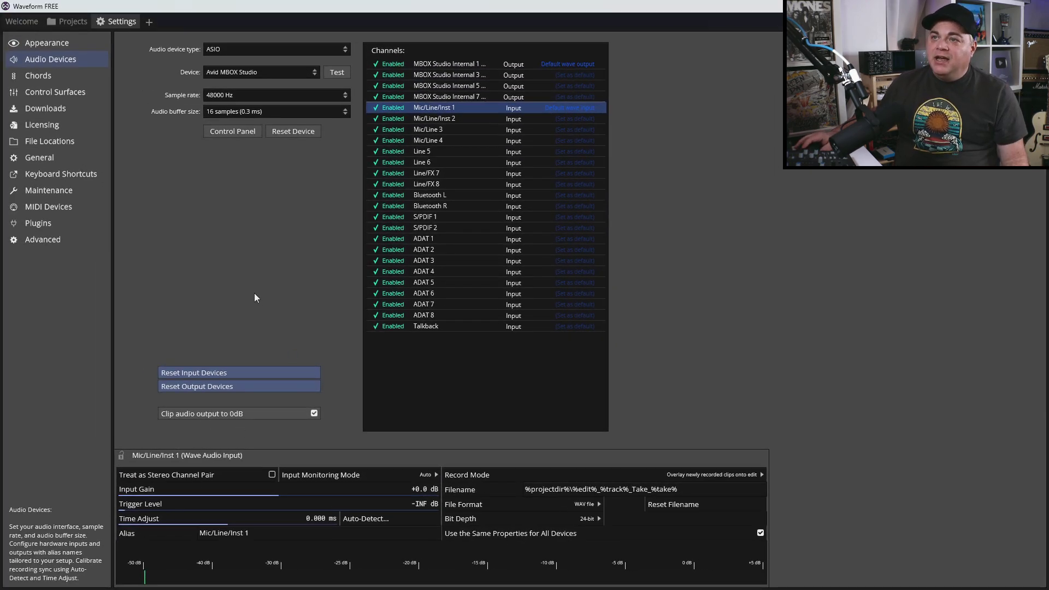